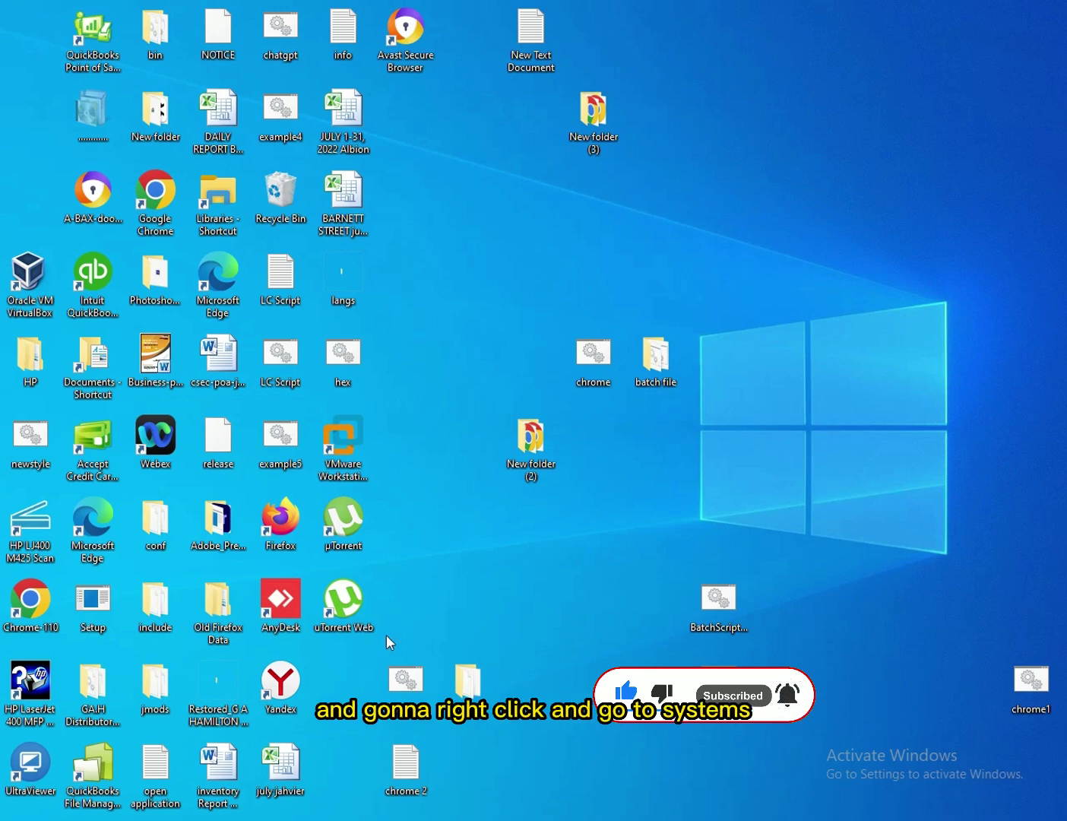
Check the Remote Desktop toggle is On in System settings, then close Settings
right_click(12, 812)
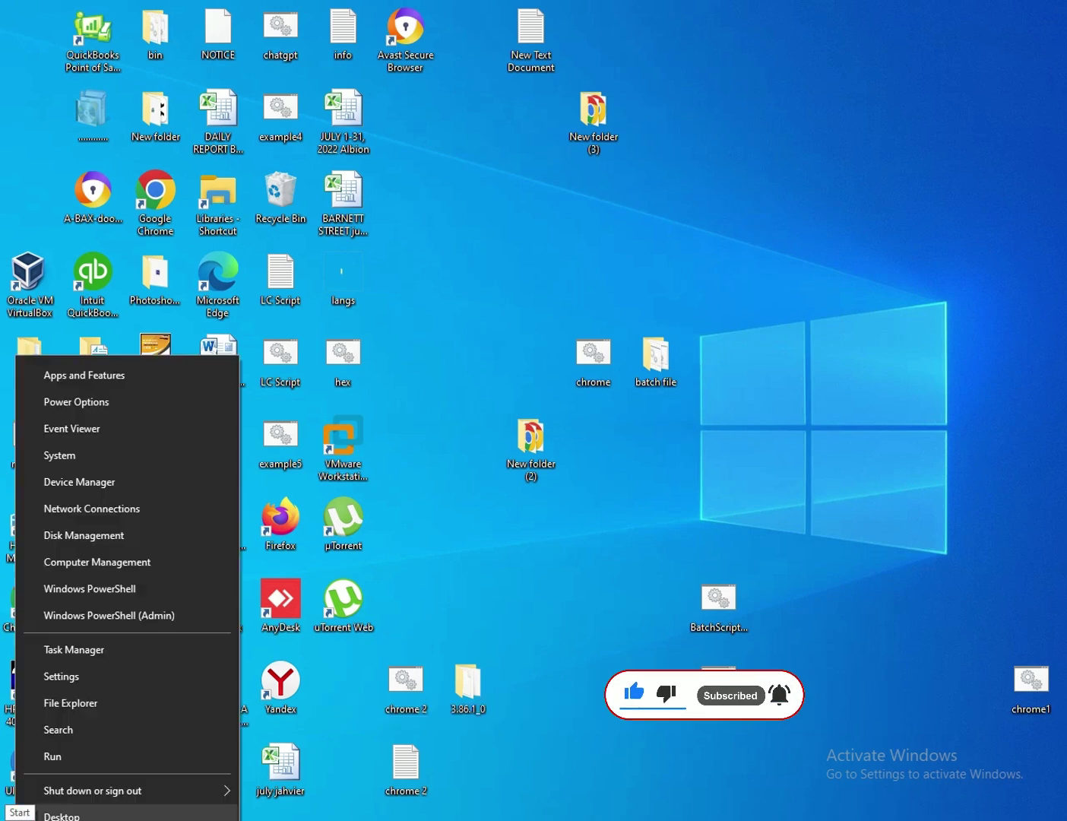
left_click(73, 460)
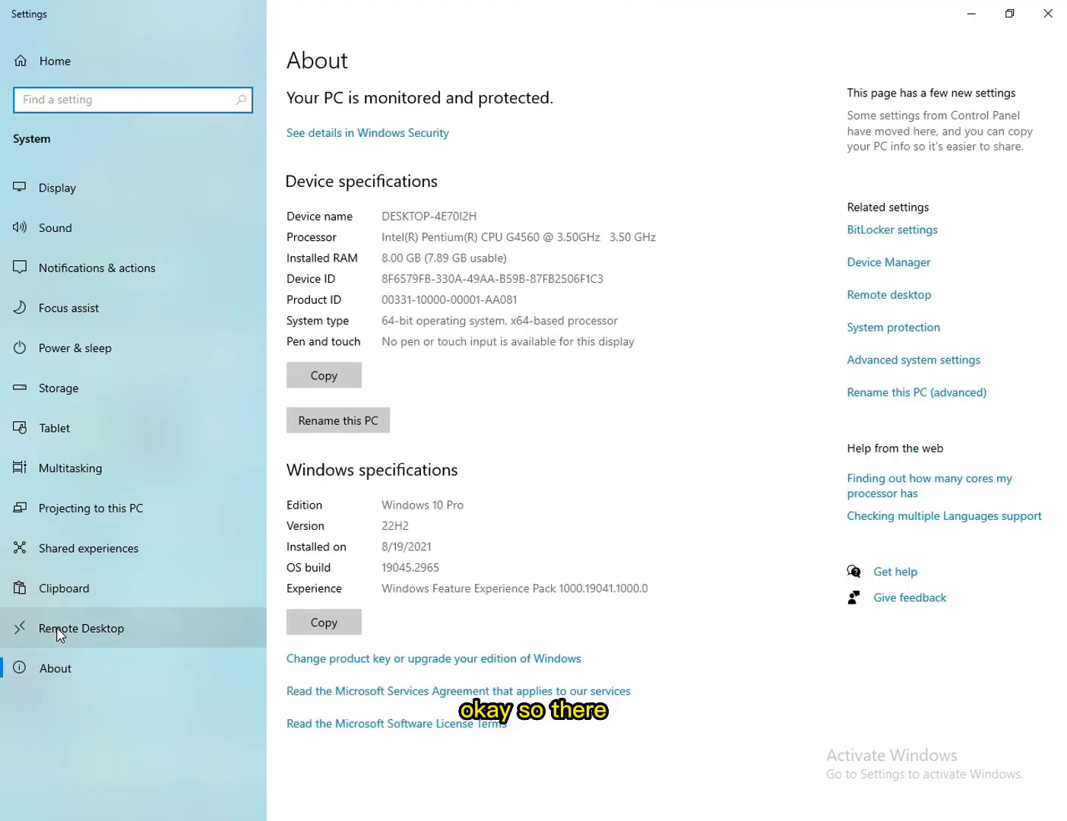
left_click(58, 632)
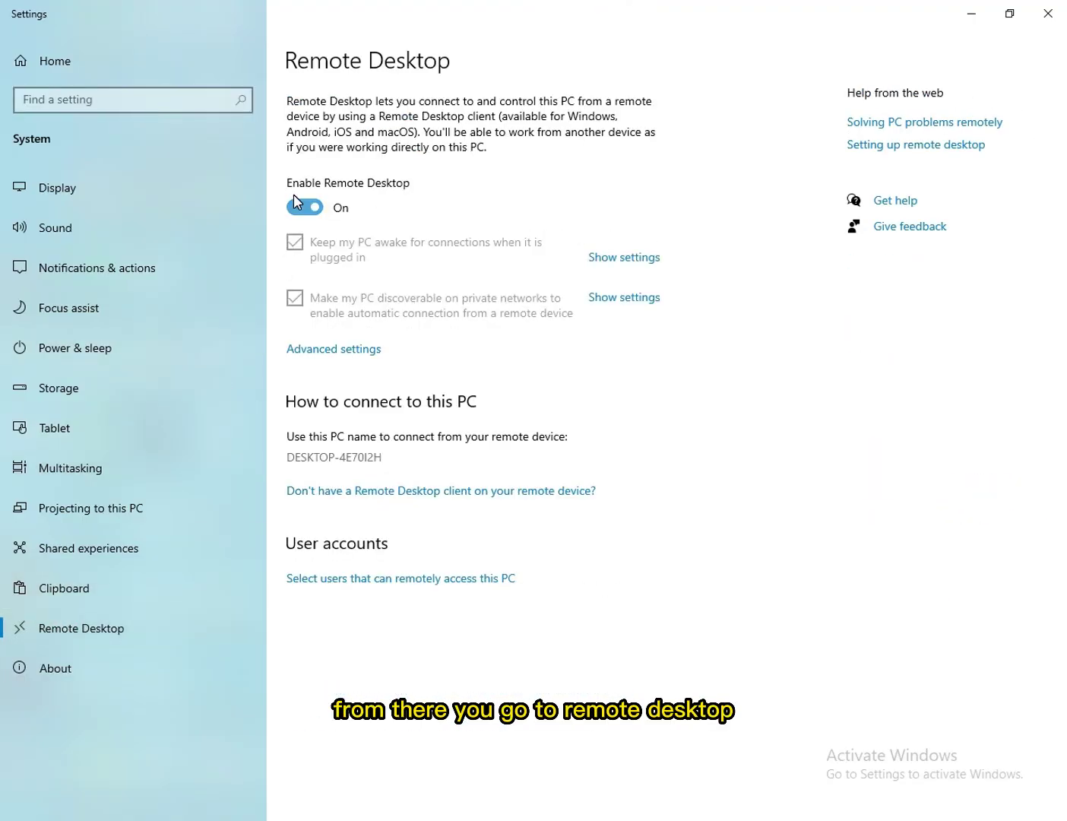
left_click(1045, 14)
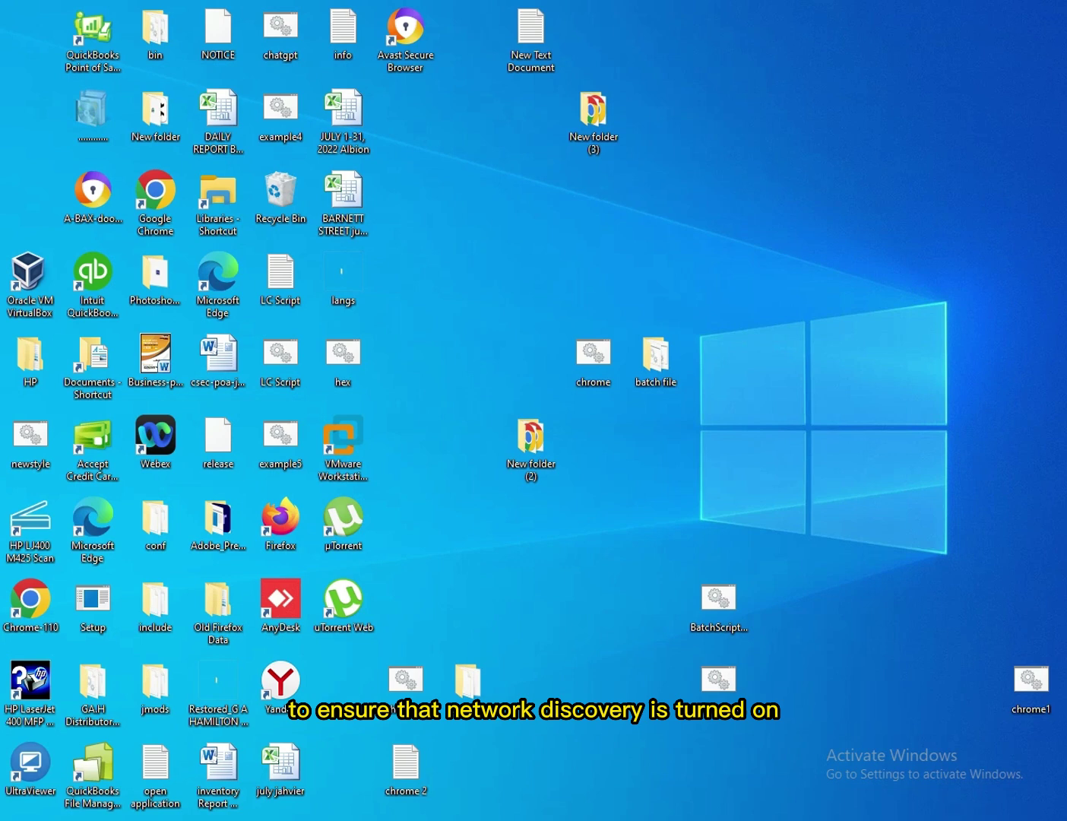
Review Private, Guest or Public and All Networks sharing options in advanced sharing settings, then close without saving
left_click(856, 820)
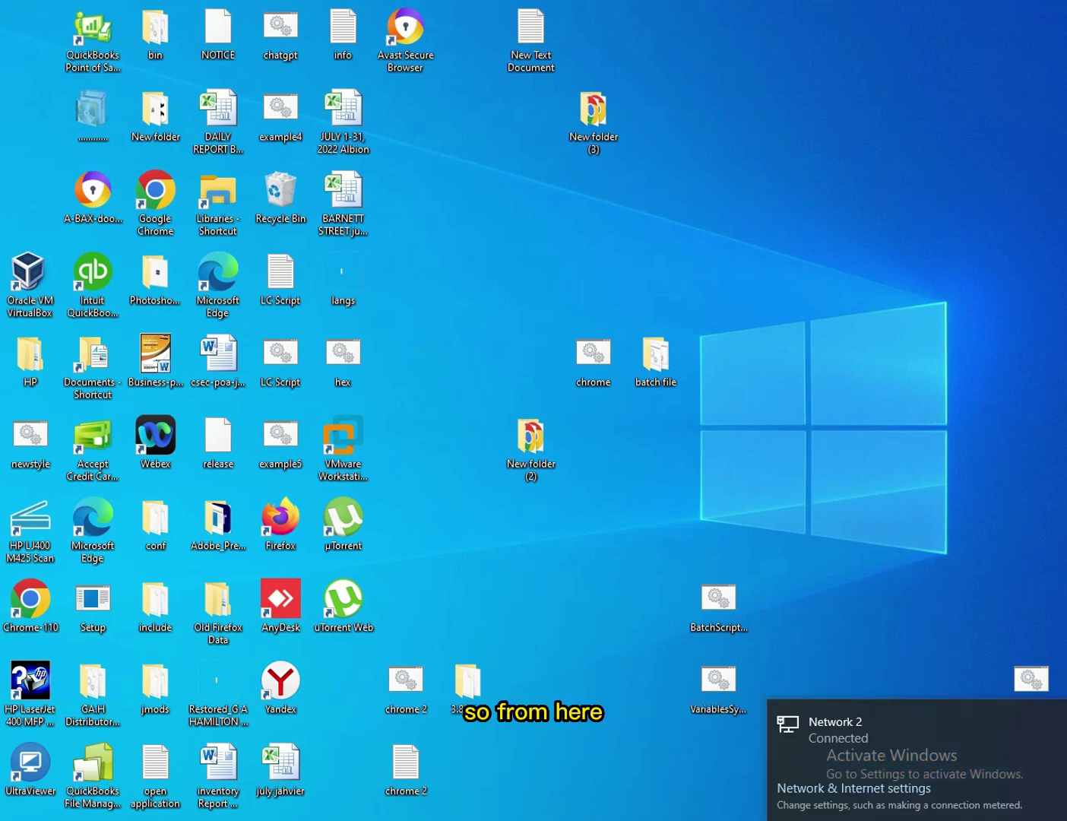
left_click(856, 792)
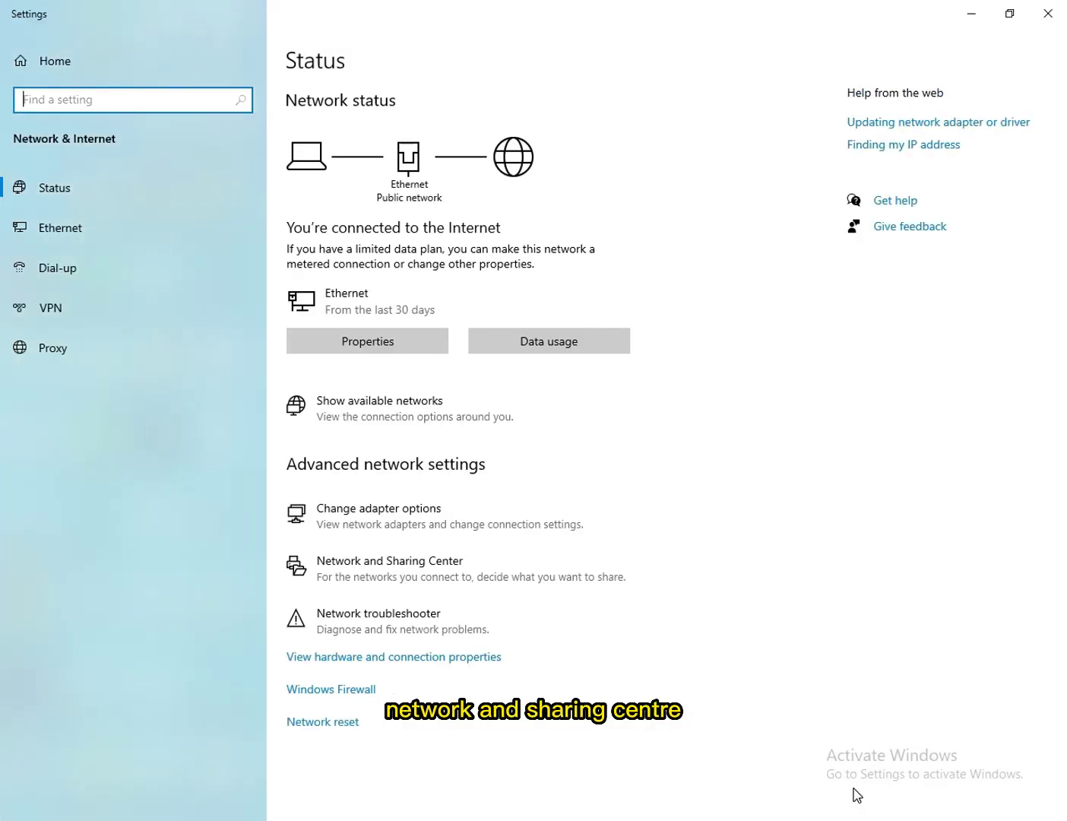
left_click(400, 577)
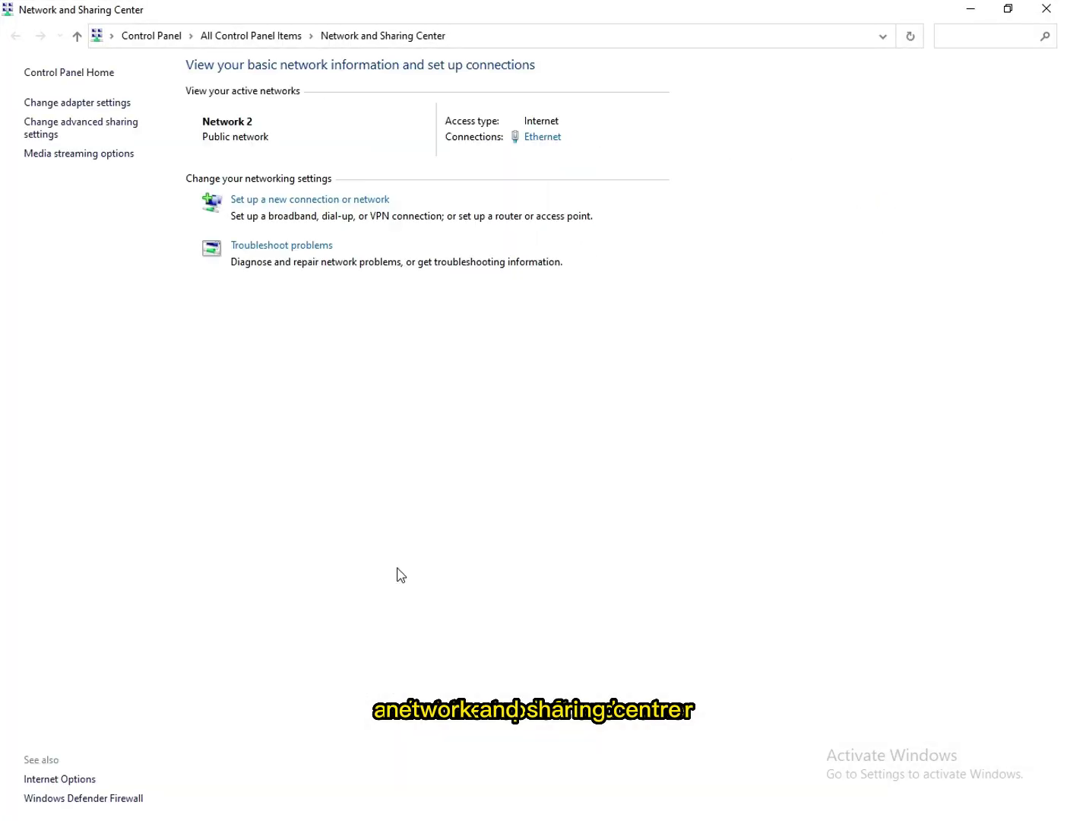
left_click(122, 127)
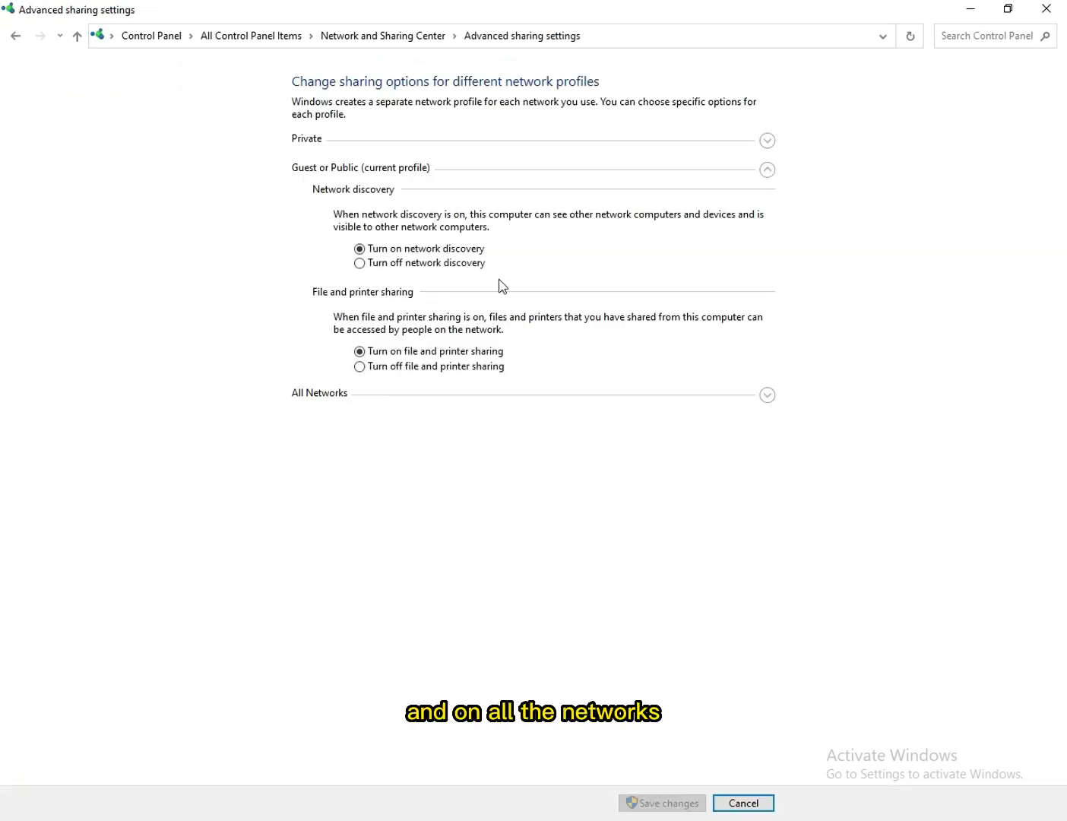
left_click(768, 141)
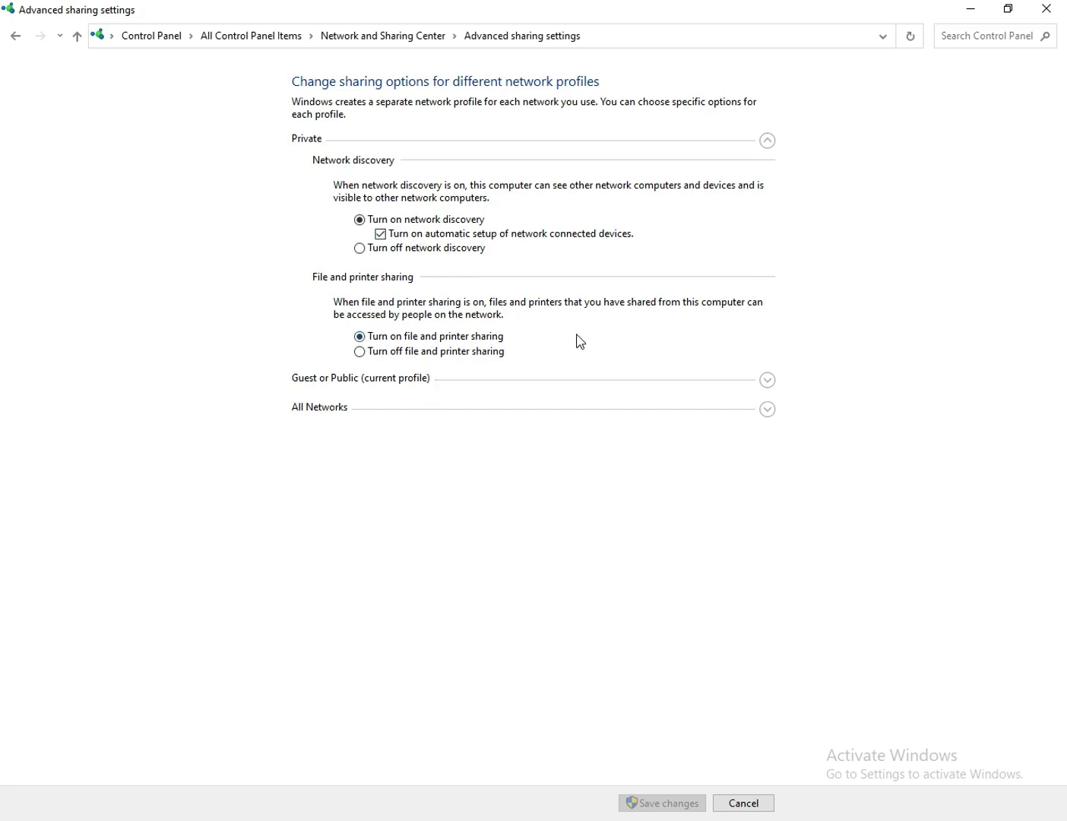
left_click(771, 383)
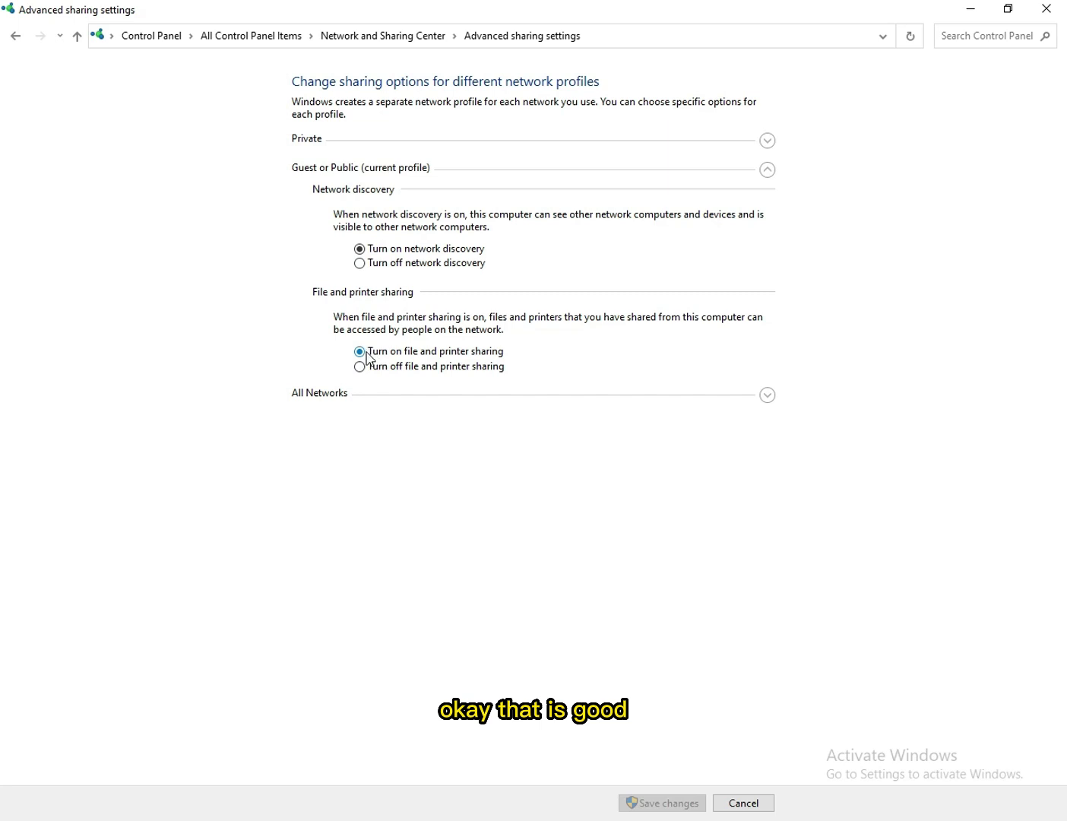
left_click(765, 403)
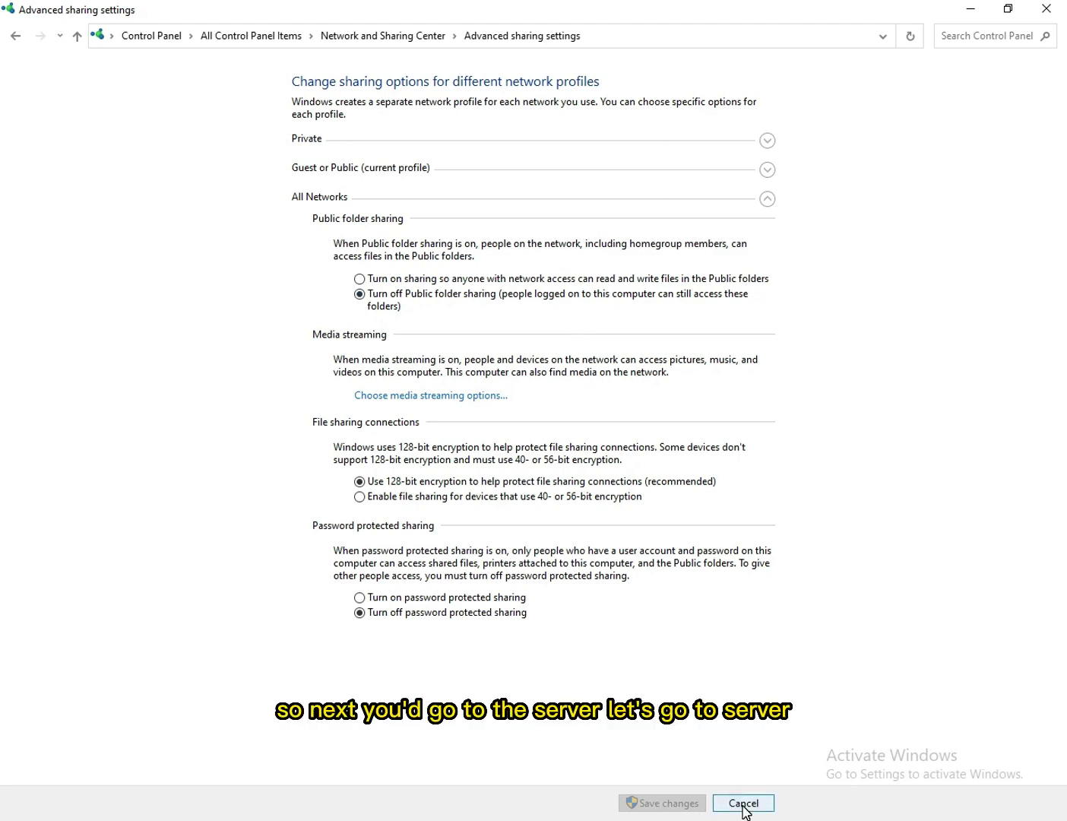
left_click(1047, 10)
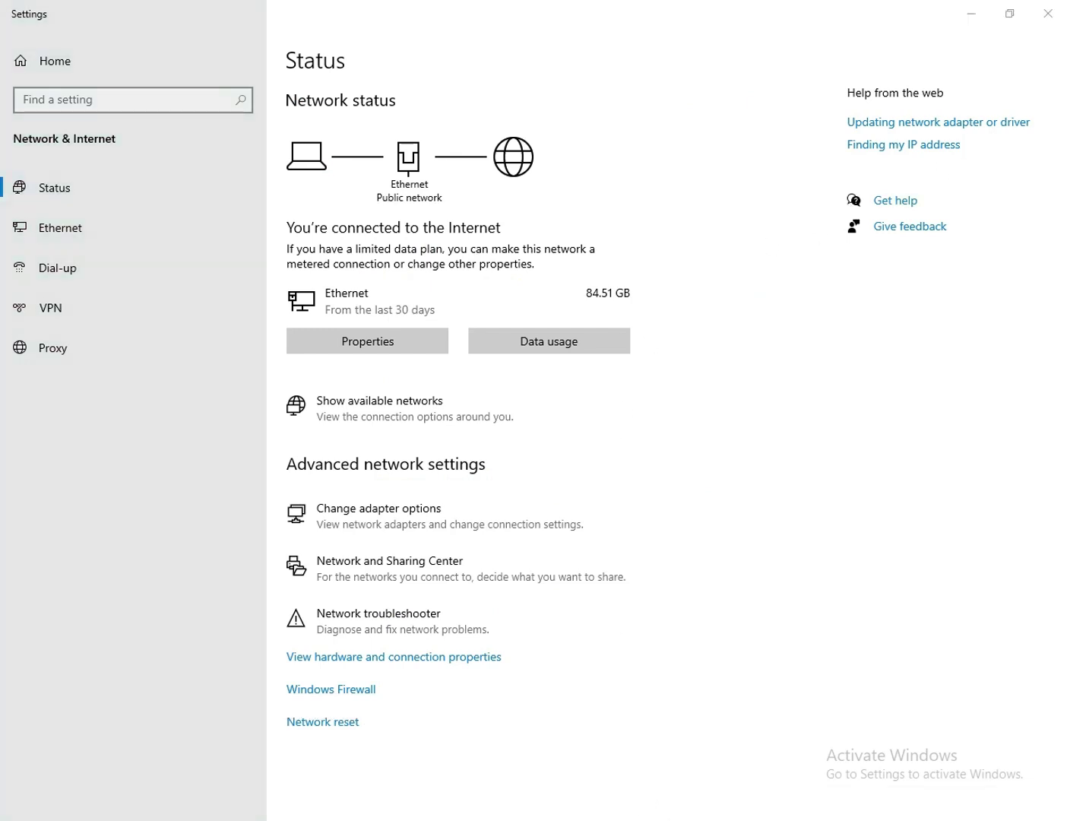
Sign in to the server VM and open its Remote Desktop settings page via System
mouse_move(728, 812)
left_click(737, 758)
left_click(730, 730)
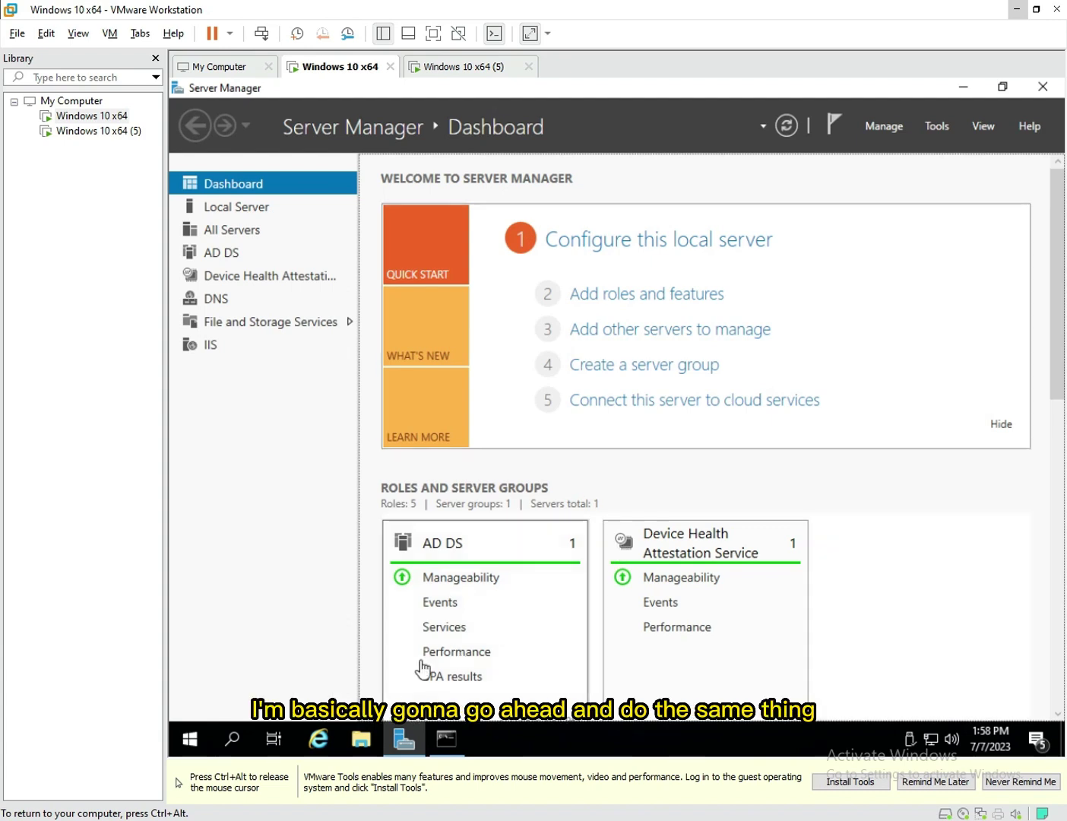
right_click(198, 732)
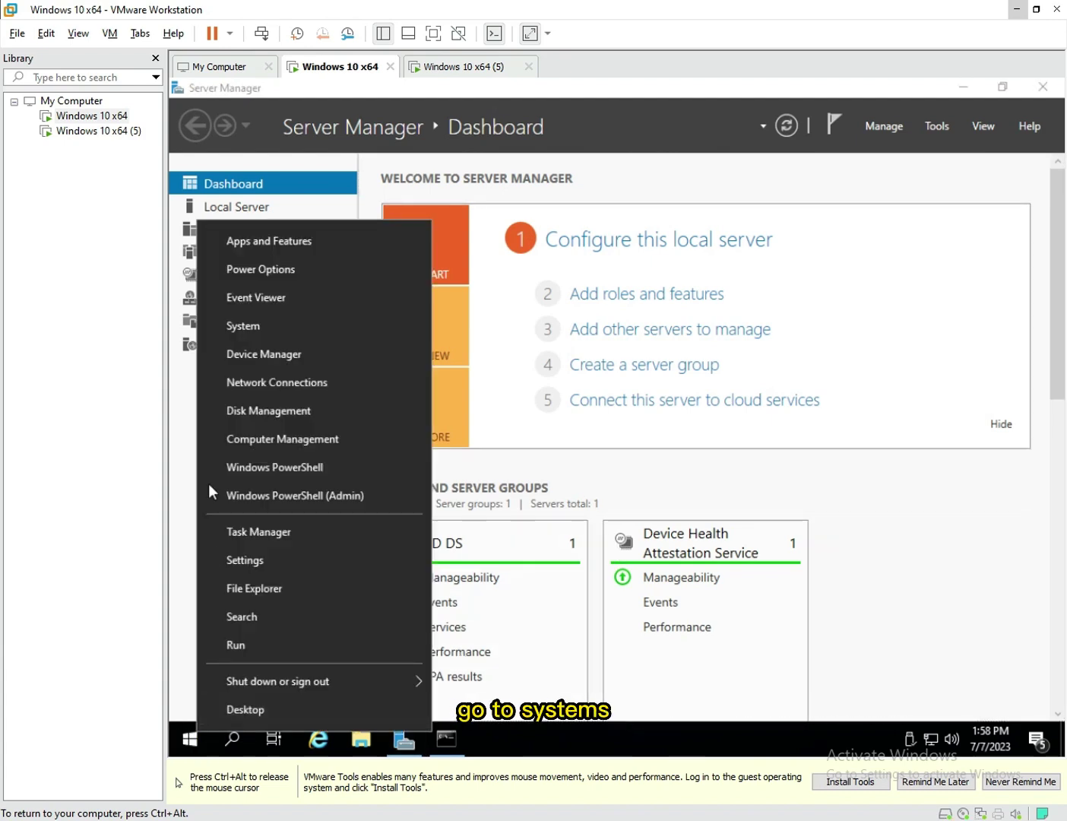
left_click(241, 333)
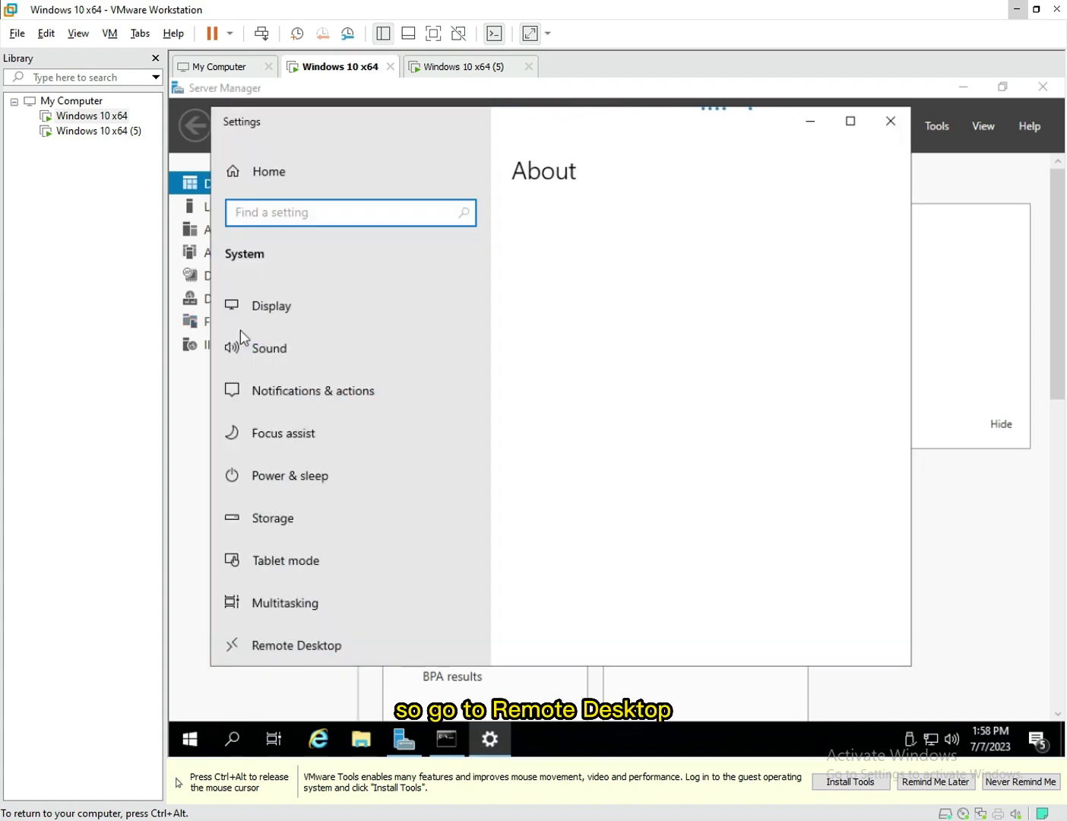
scroll(303, 609, "down", 3)
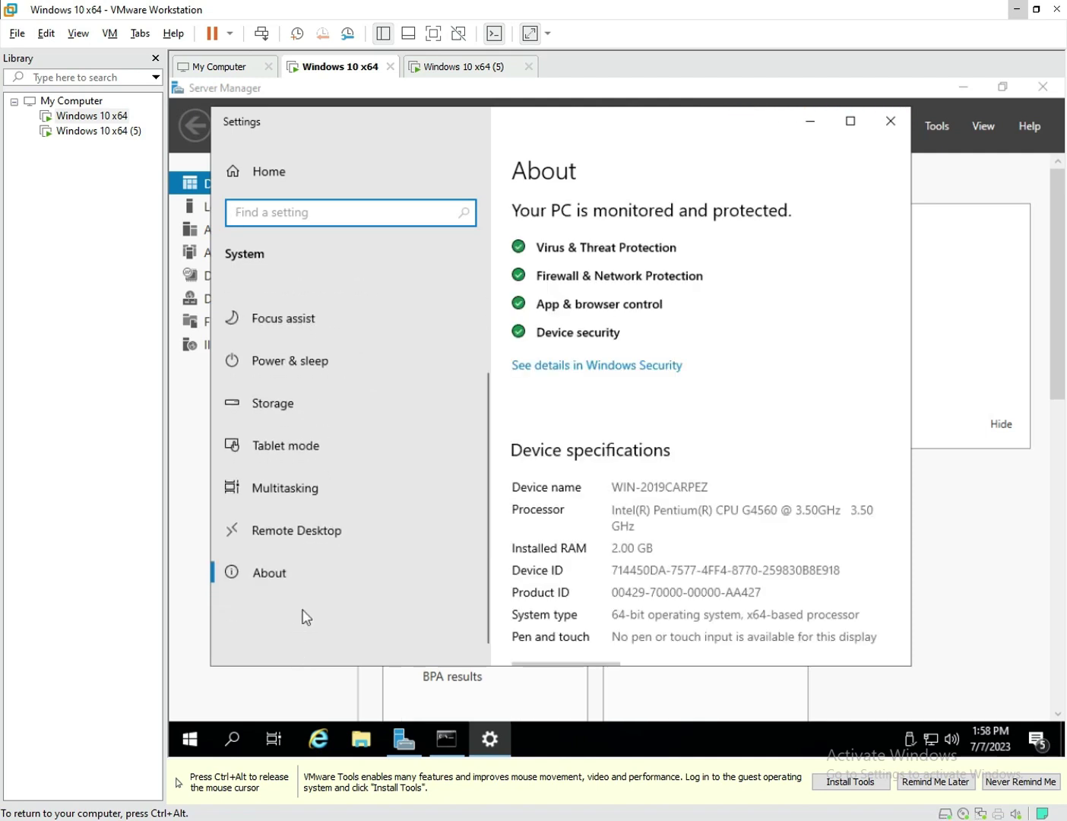
left_click(310, 528)
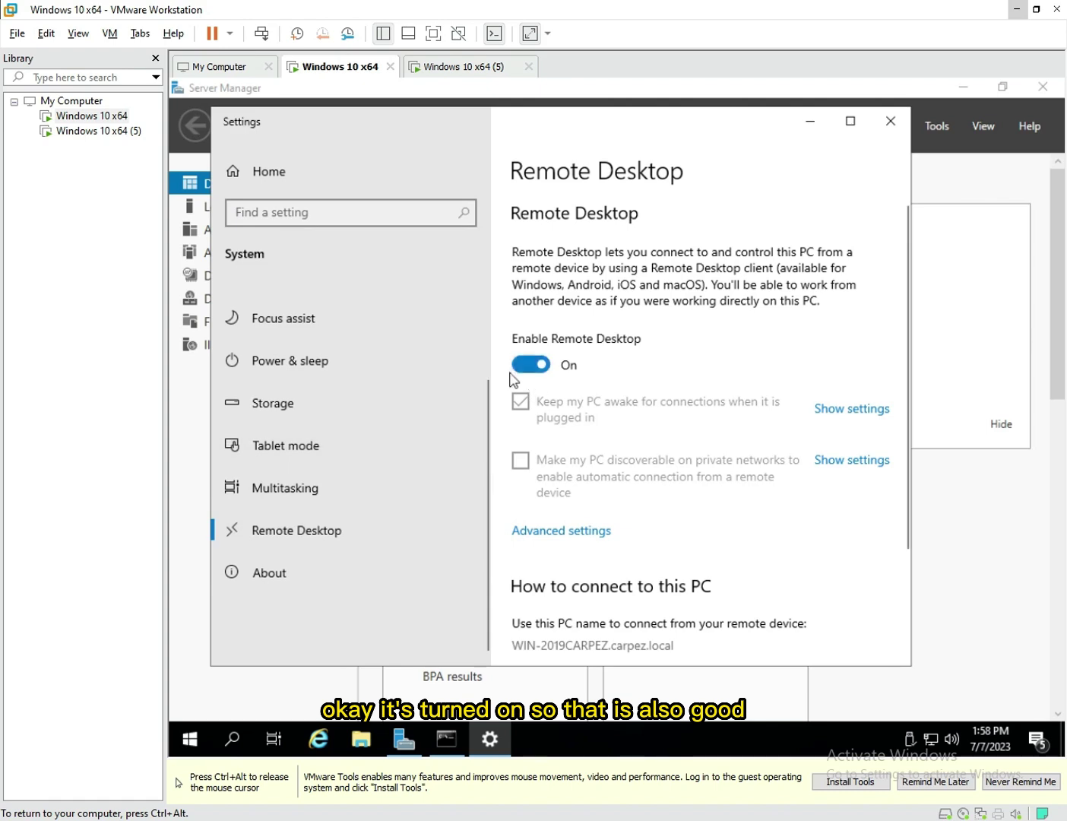
Turn on network discovery for the server's Private, Guest or Public and Domain profiles, and save
left_click(887, 115)
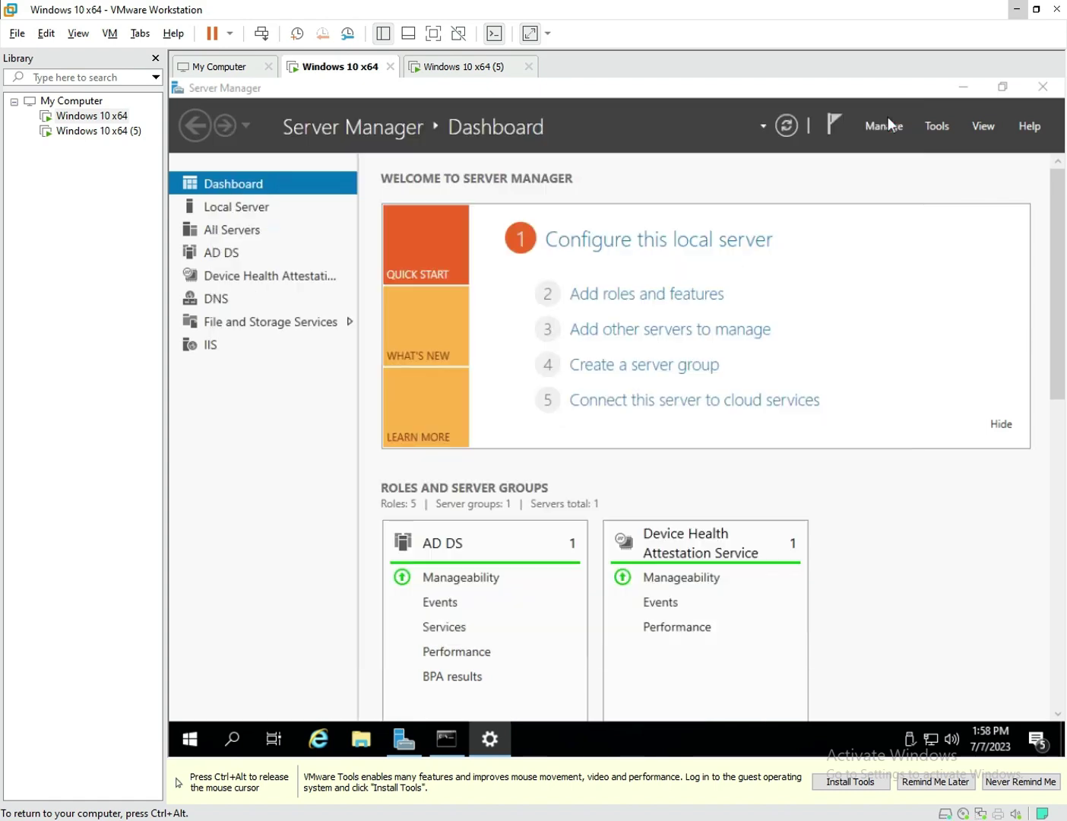
left_click(937, 735)
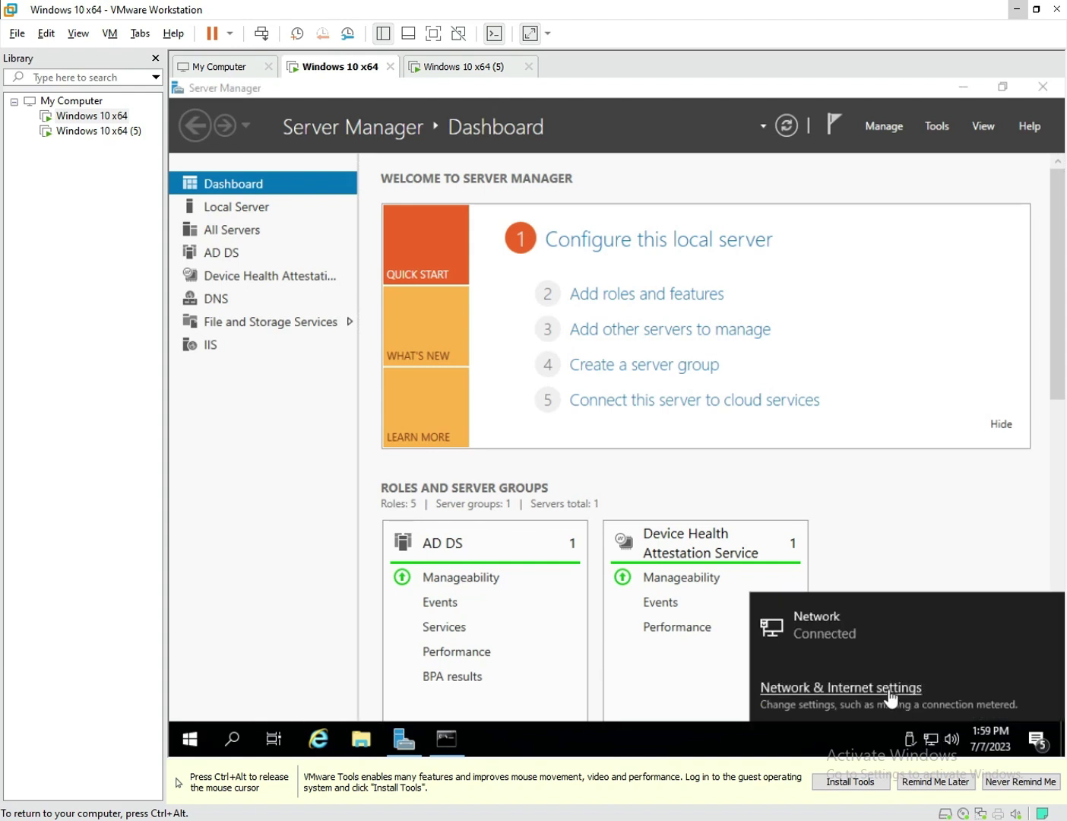
left_click(891, 688)
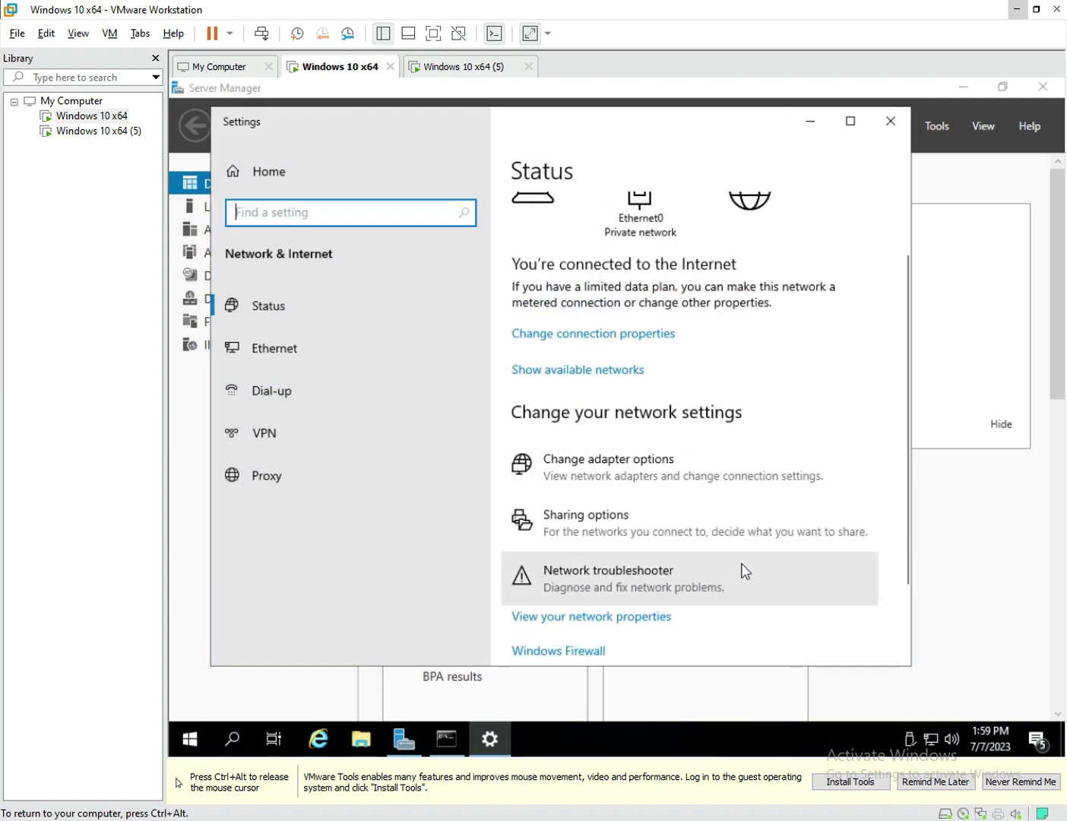
left_click(631, 515)
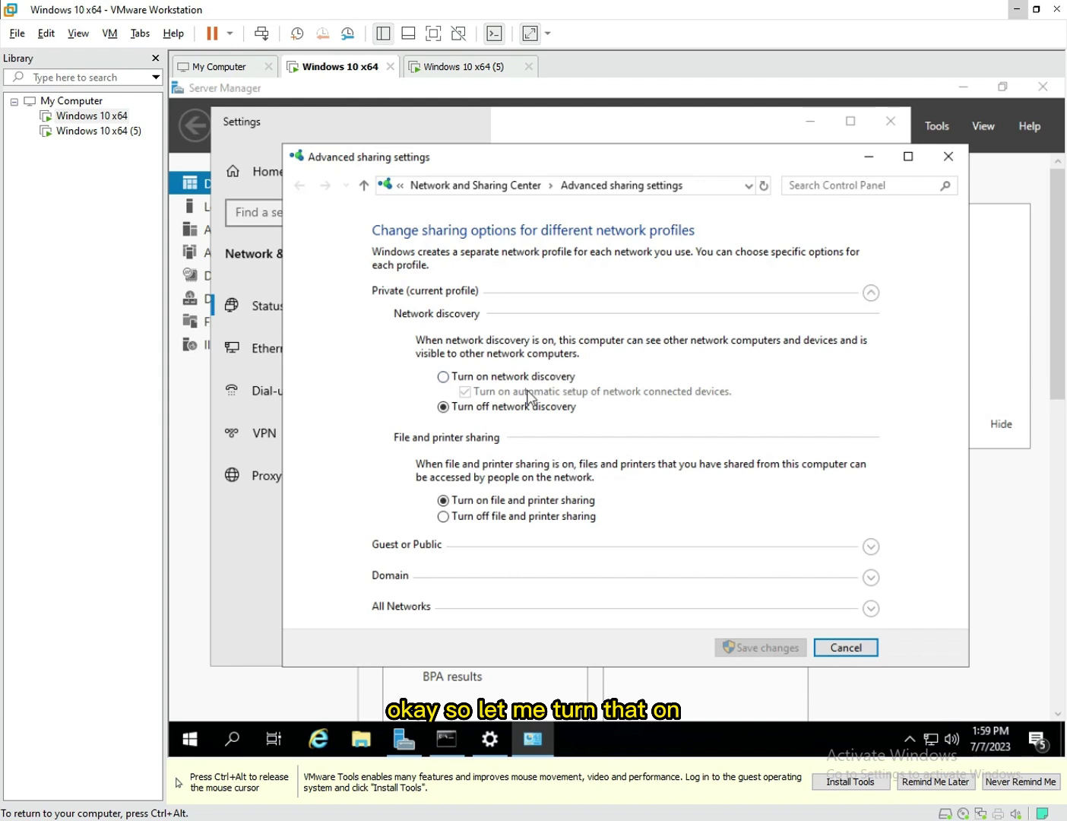
left_click(456, 376)
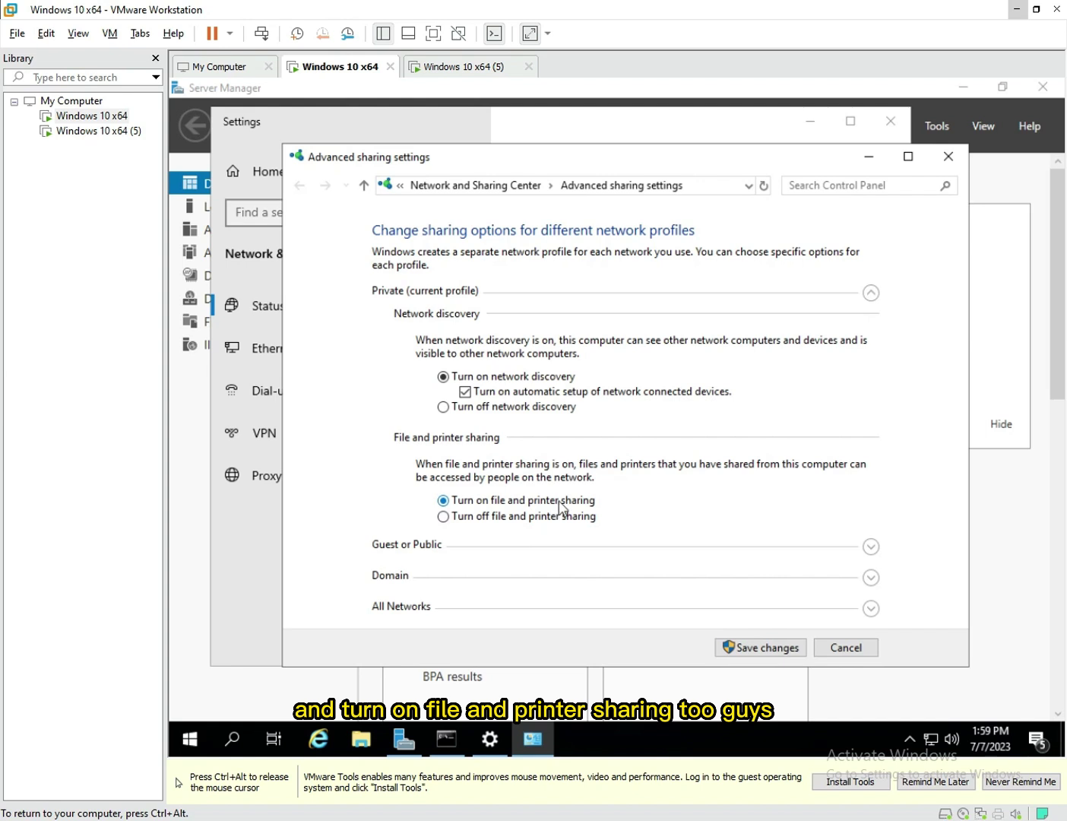
left_click(872, 547)
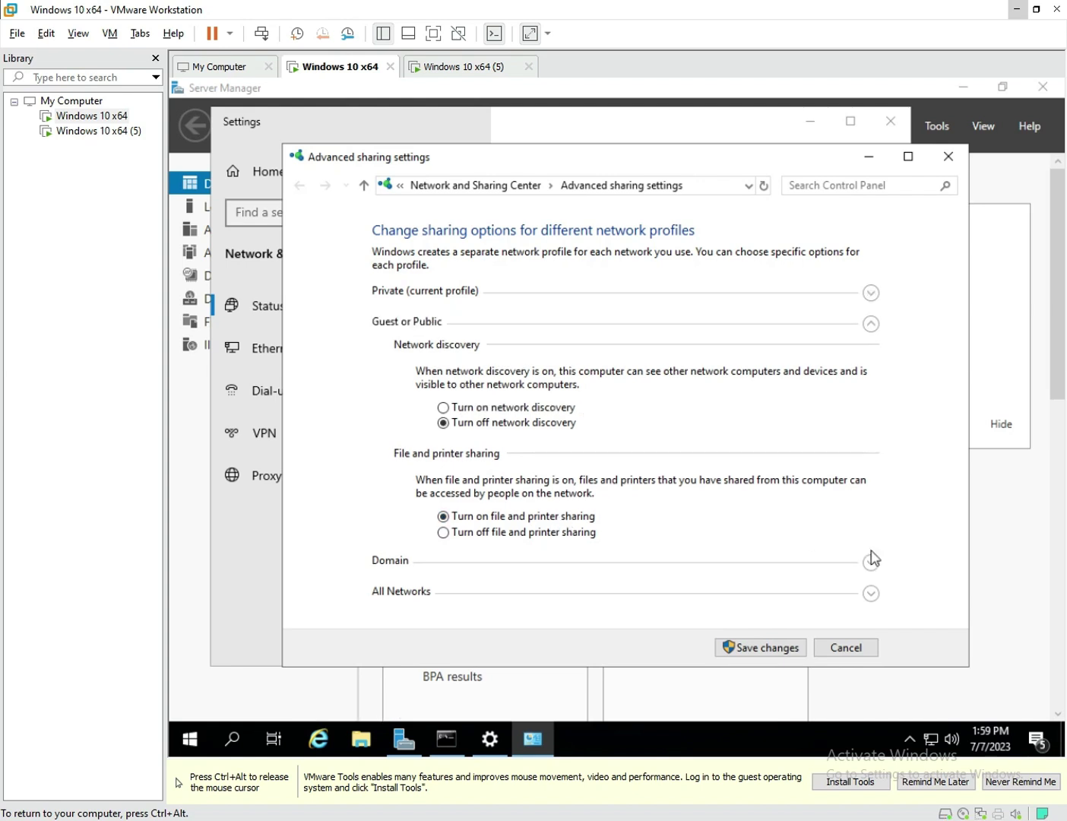
left_click(443, 408)
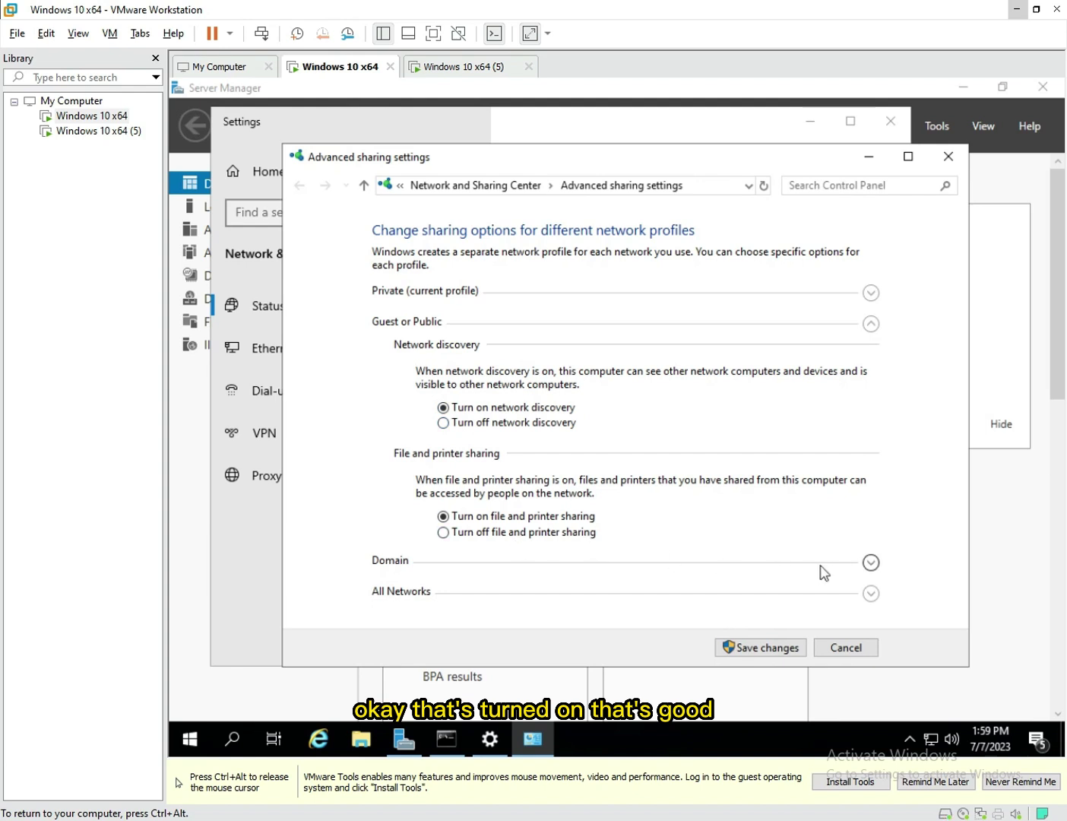
left_click(872, 563)
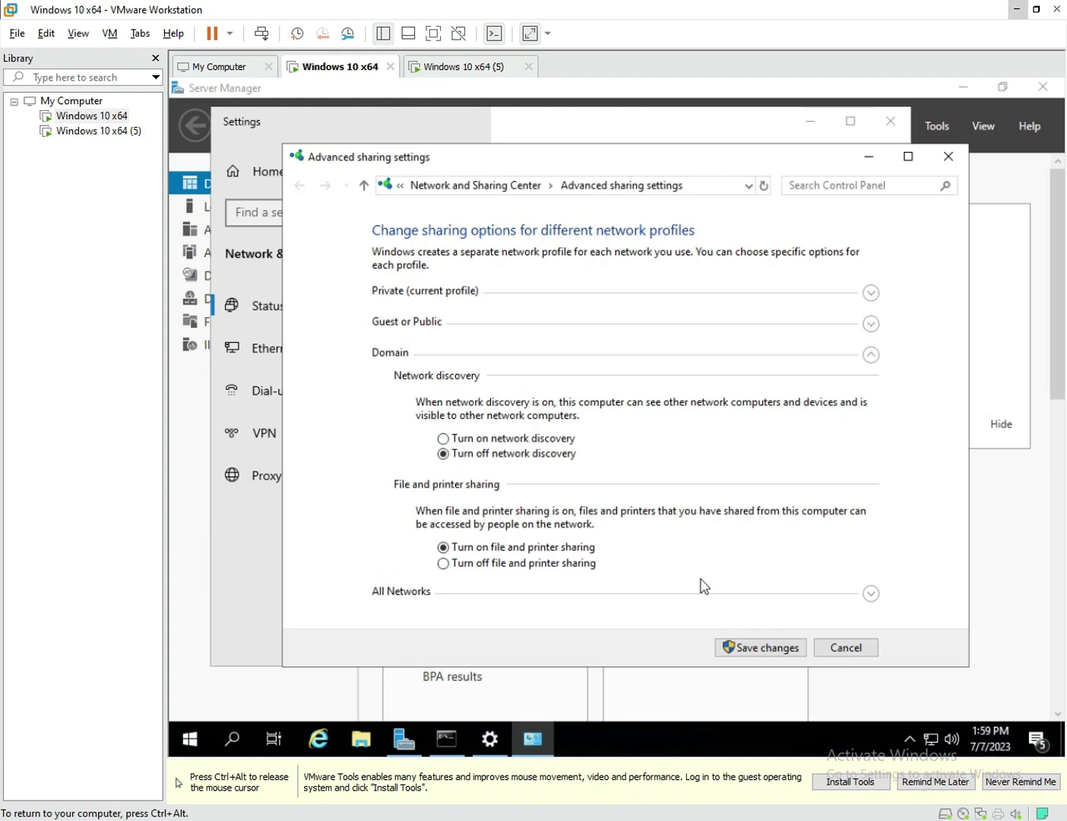
left_click(444, 439)
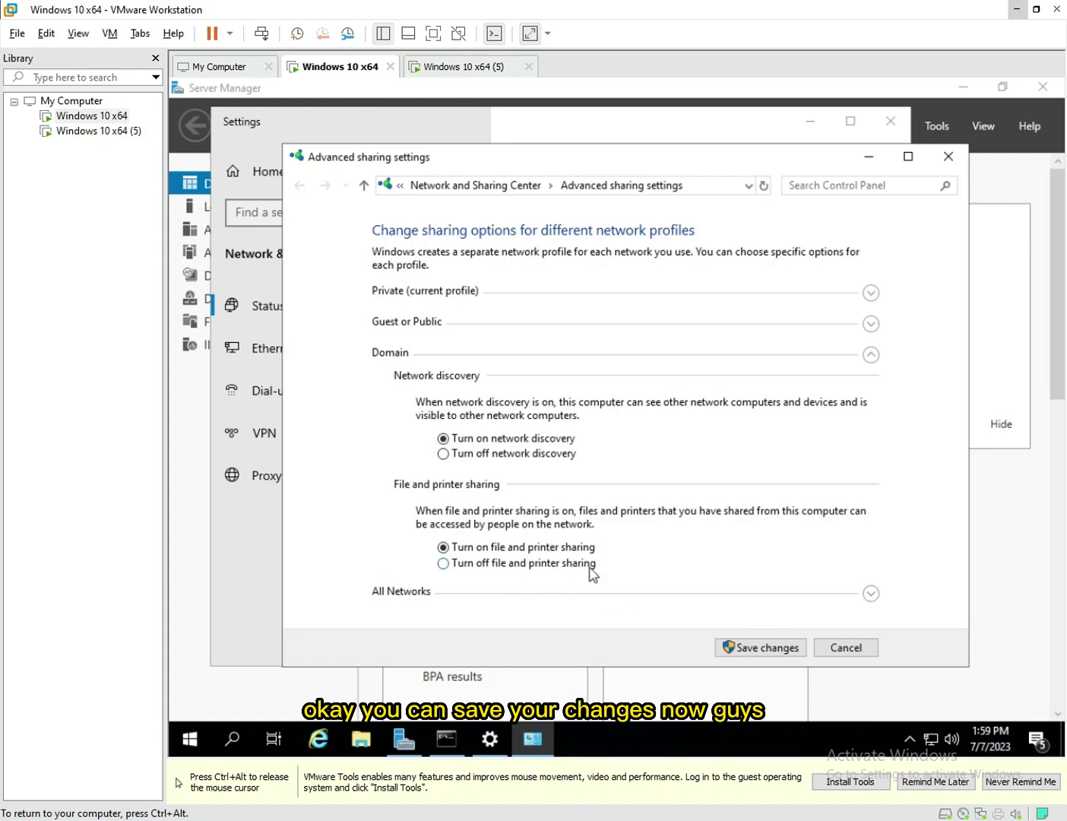
left_click(745, 648)
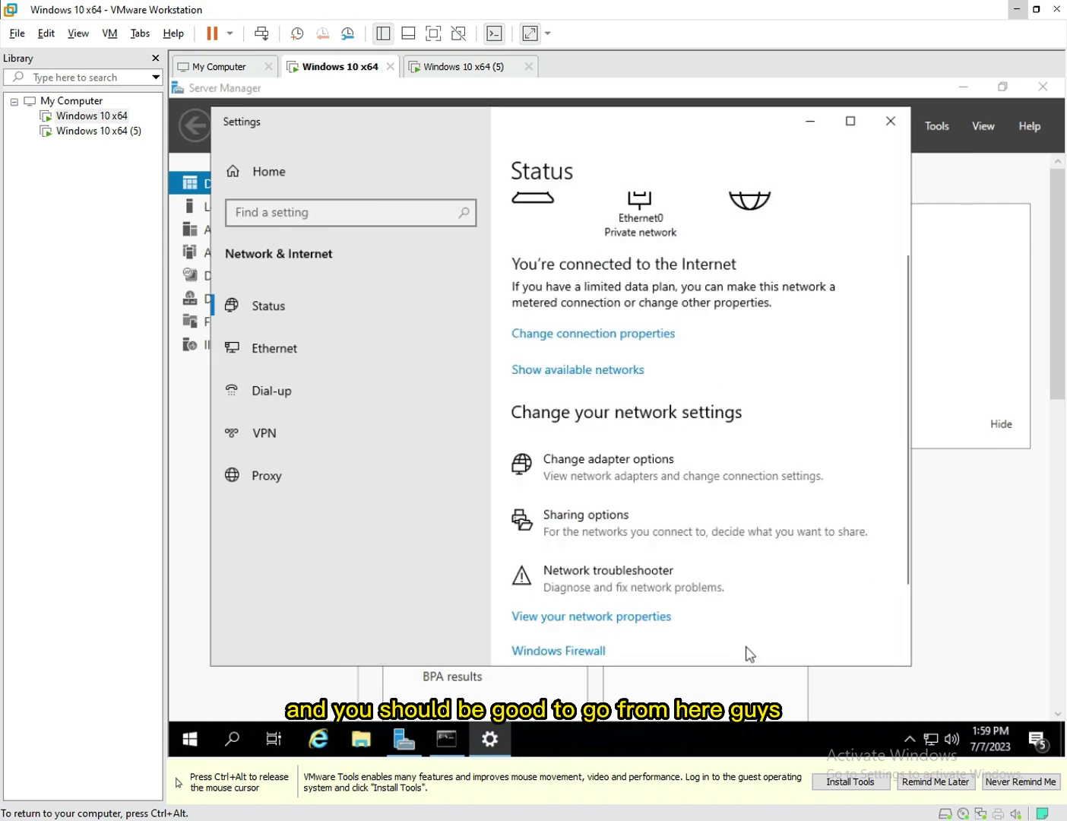
left_click(890, 122)
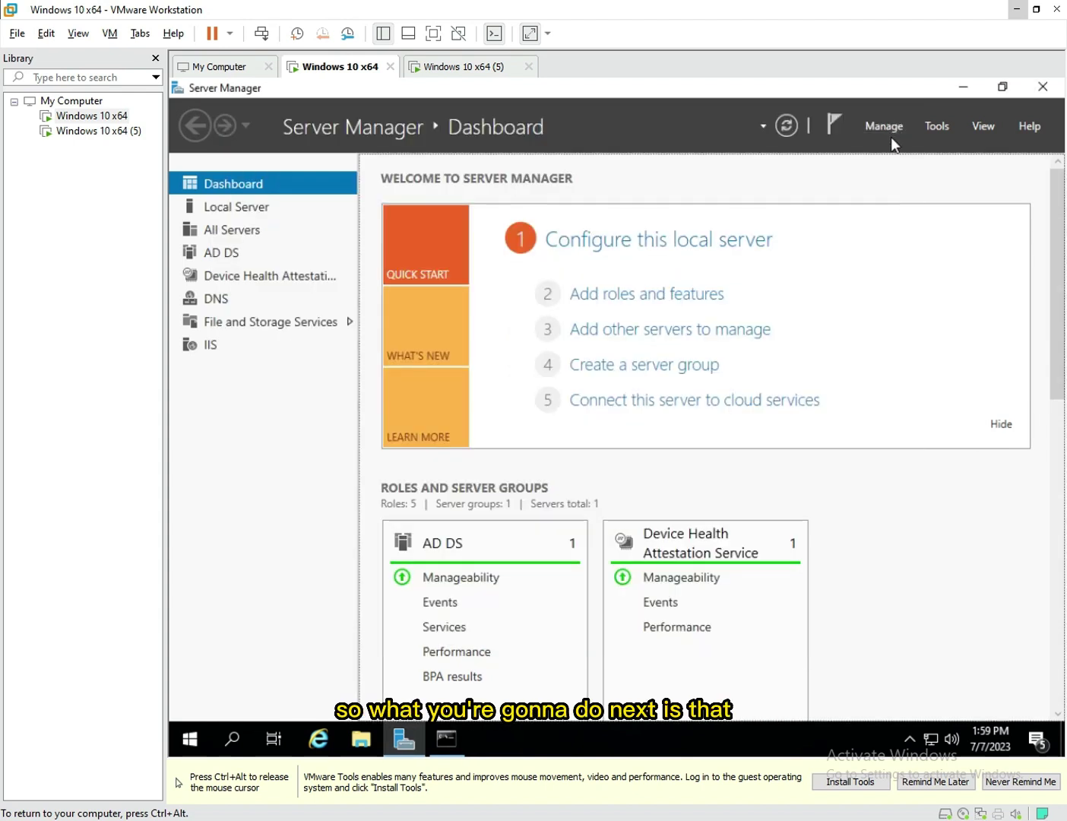
Minimize Server Manager and the VMware window to return to the host desktop
left_click(959, 89)
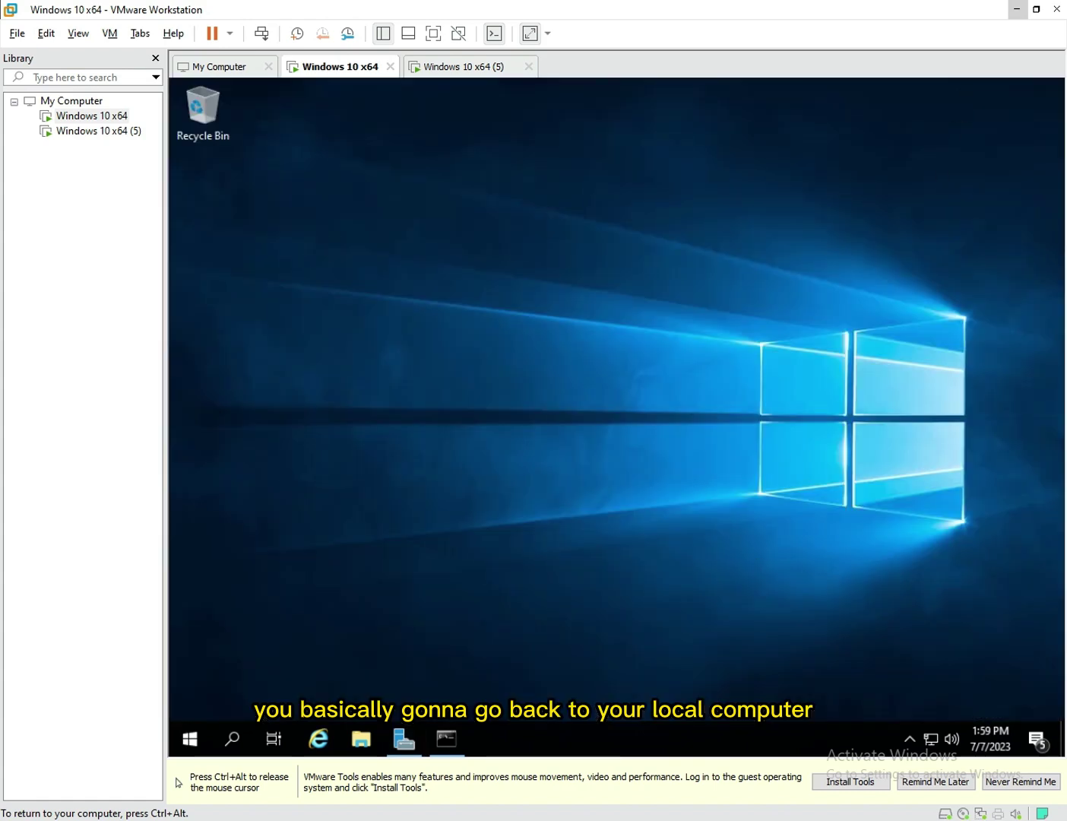
left_click(1016, 10)
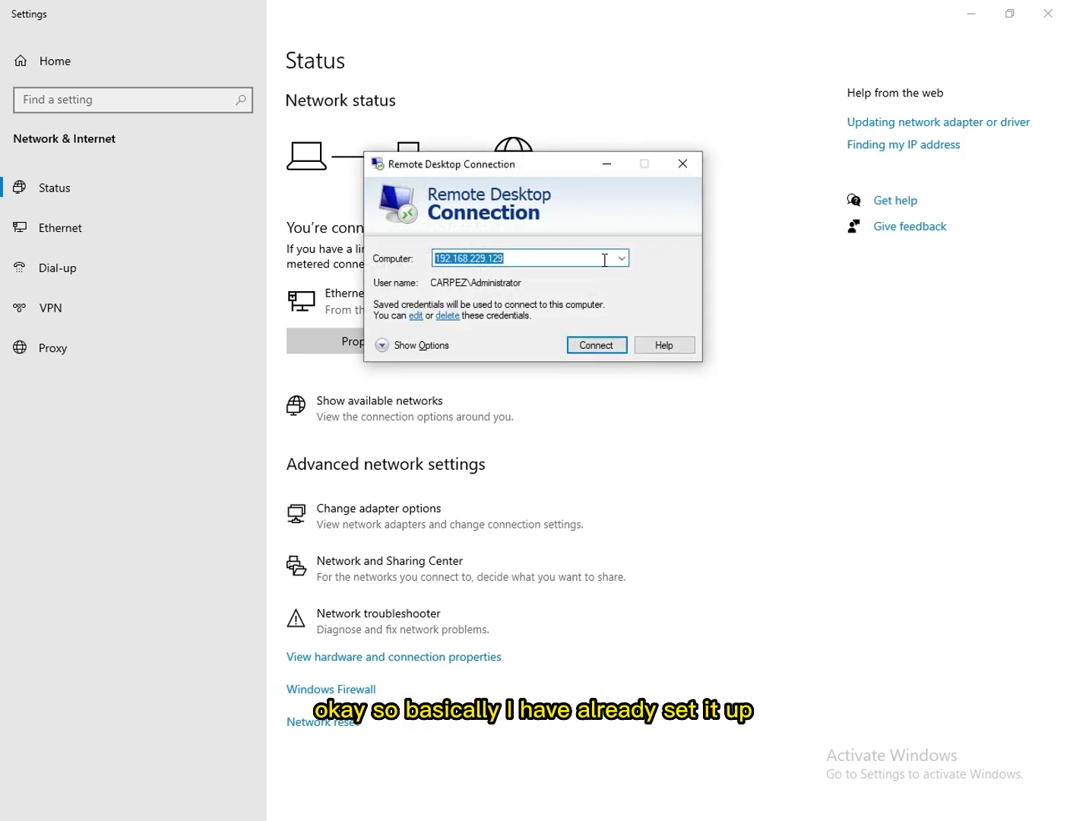
Select 192.168.229.129 as the remote computer, save the connection settings, and connect
key("BackSpace")
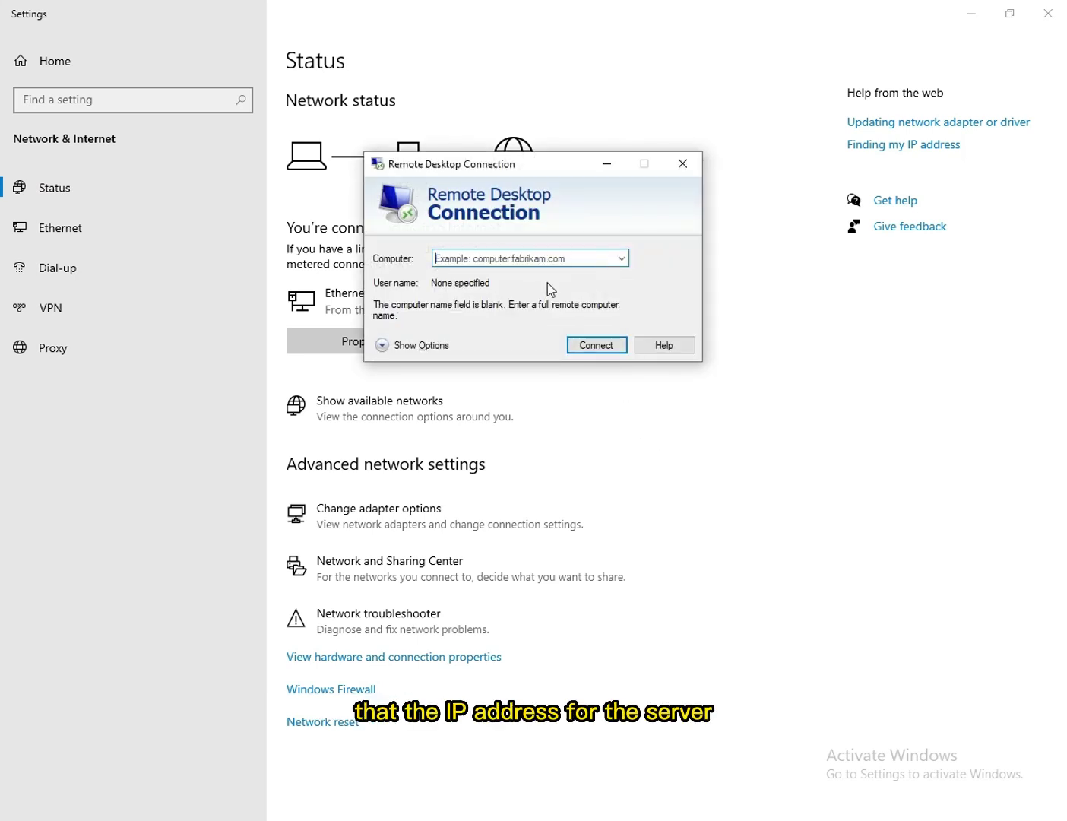
left_click(390, 346)
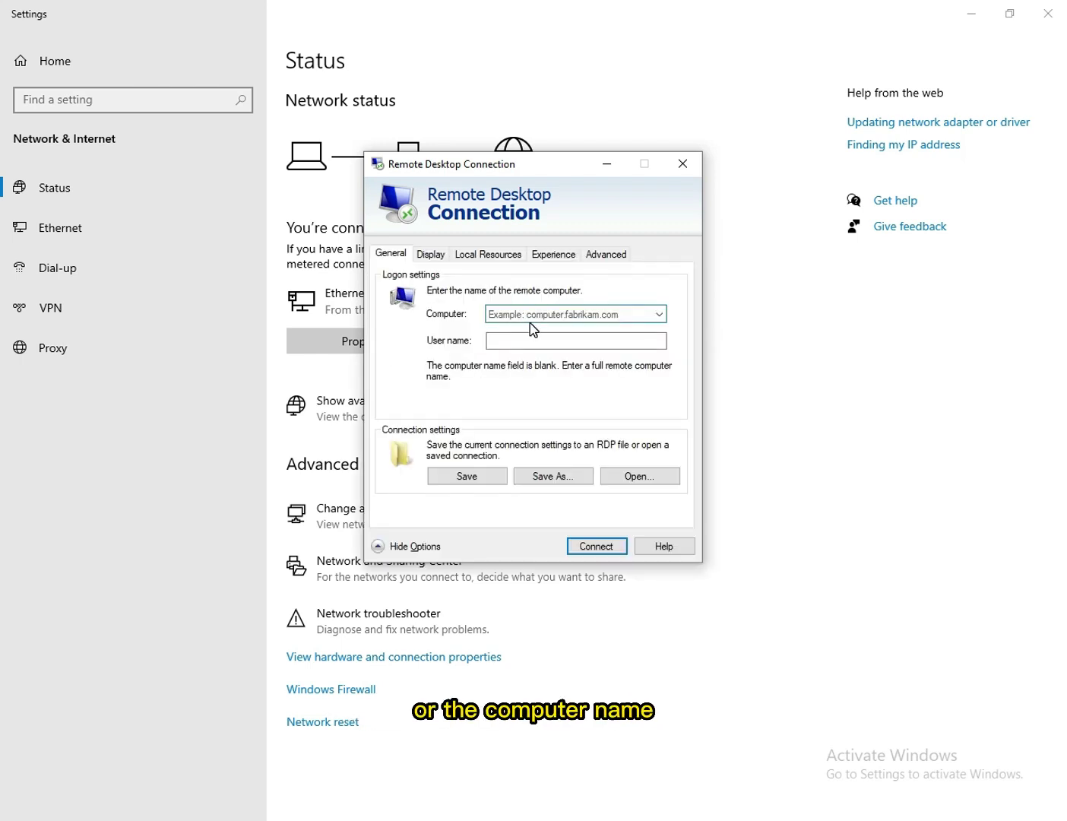
left_click(659, 314)
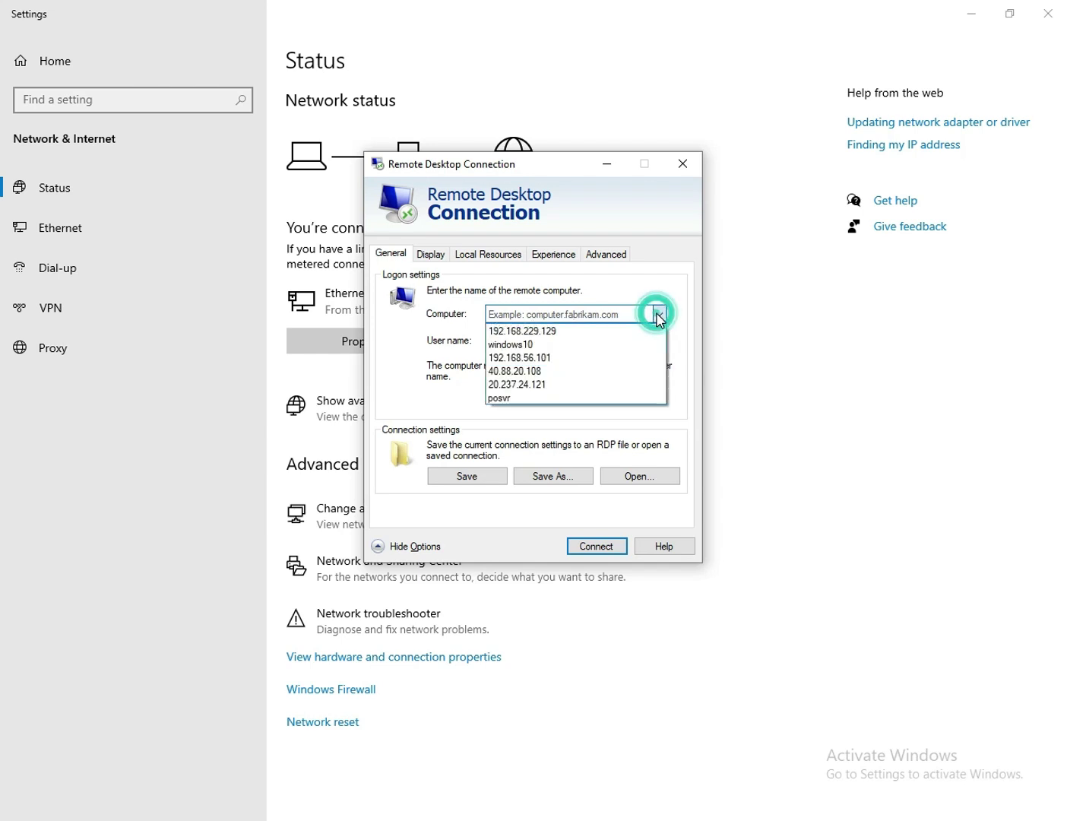
left_click(639, 330)
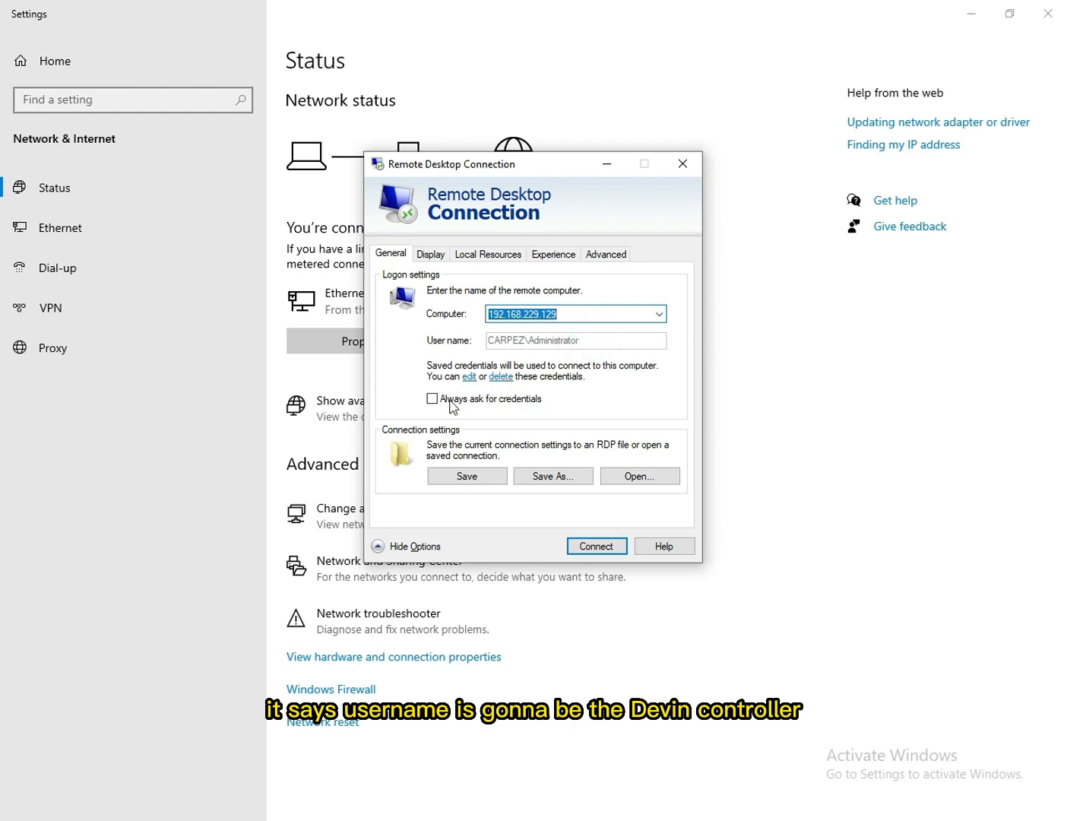
left_click(467, 475)
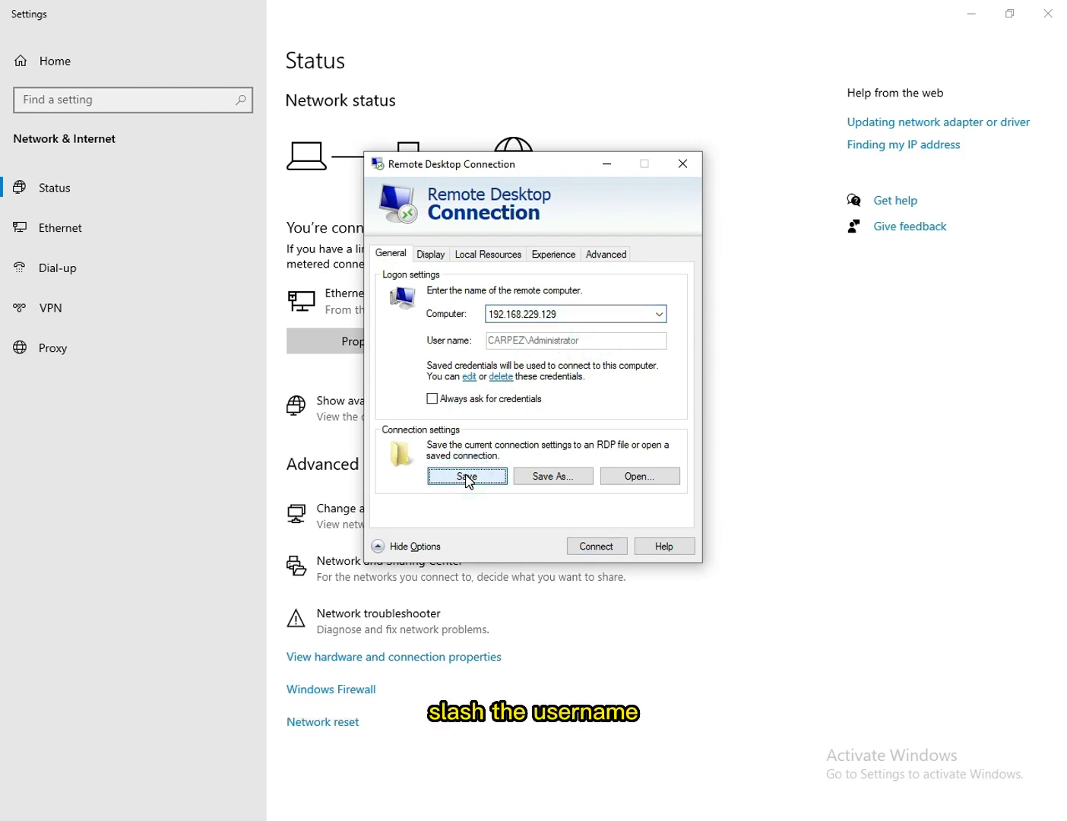
left_click(587, 547)
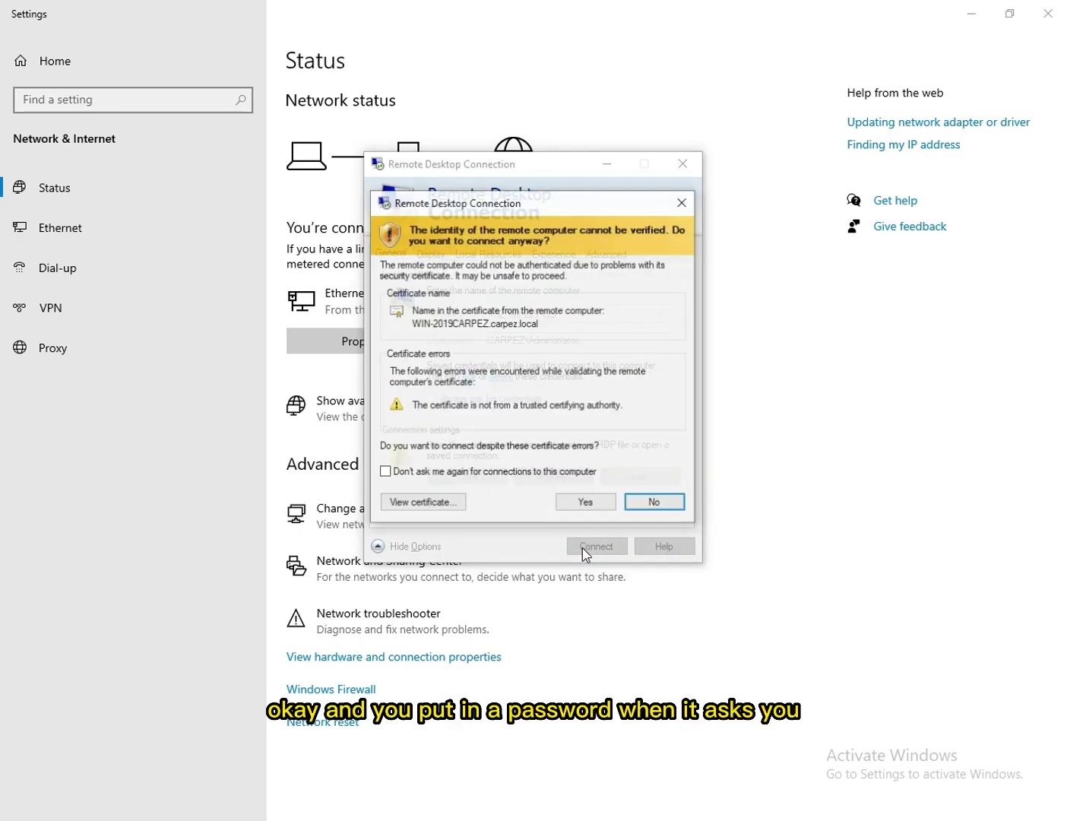
Accept the untrusted certificate warning to continue connecting to 192.168.229.129
left_click(587, 504)
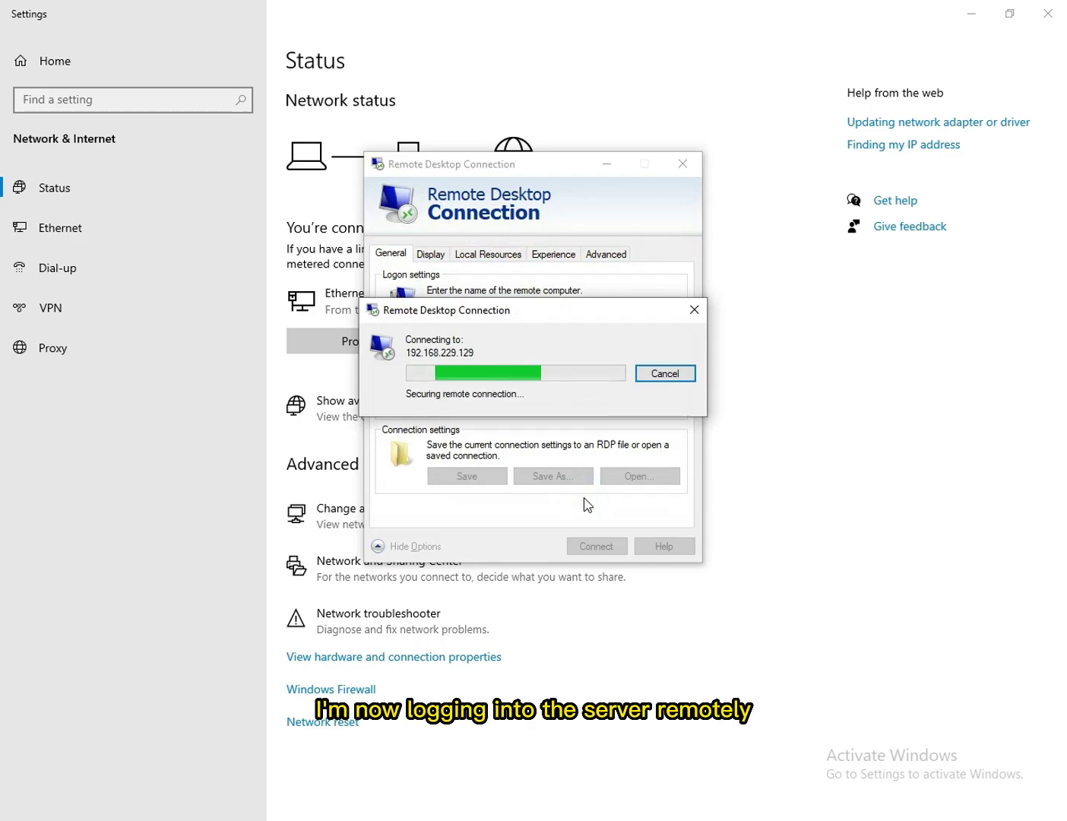